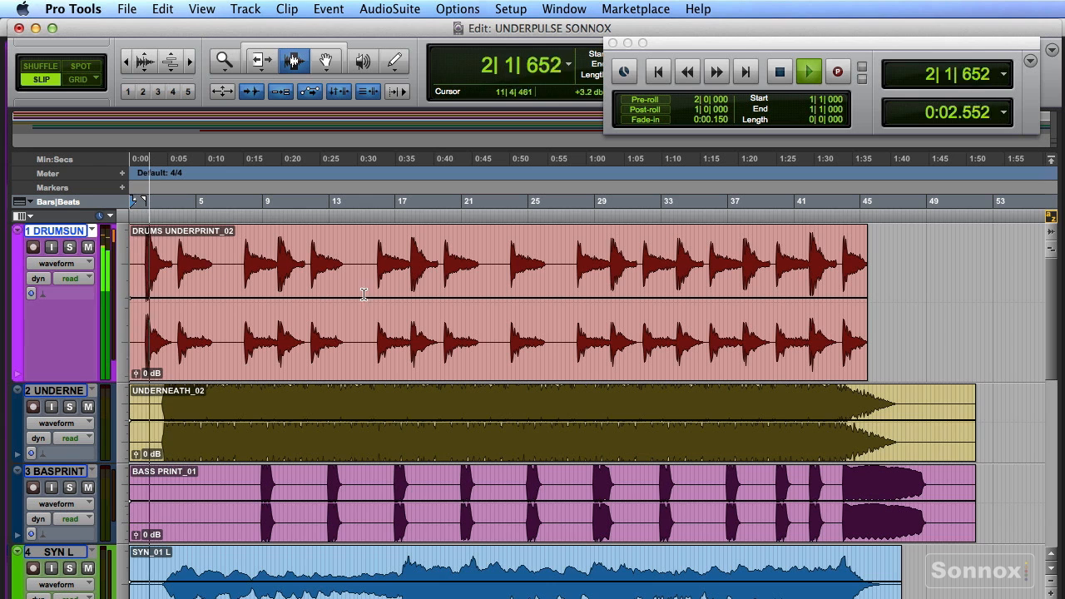
# - Look through the waveforms of all tracks in the Edit window during playback, from the drums to Master 1
pyautogui.moveTo(1054, 289); pyautogui.dragTo(1056, 348)
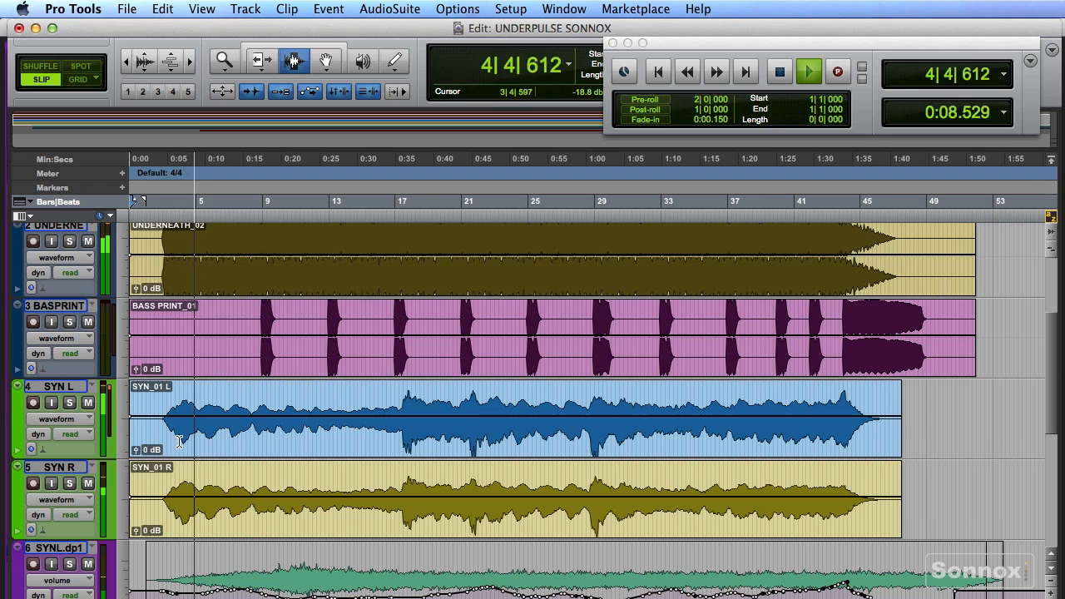
pyautogui.moveTo(1049, 379); pyautogui.dragTo(1051, 461)
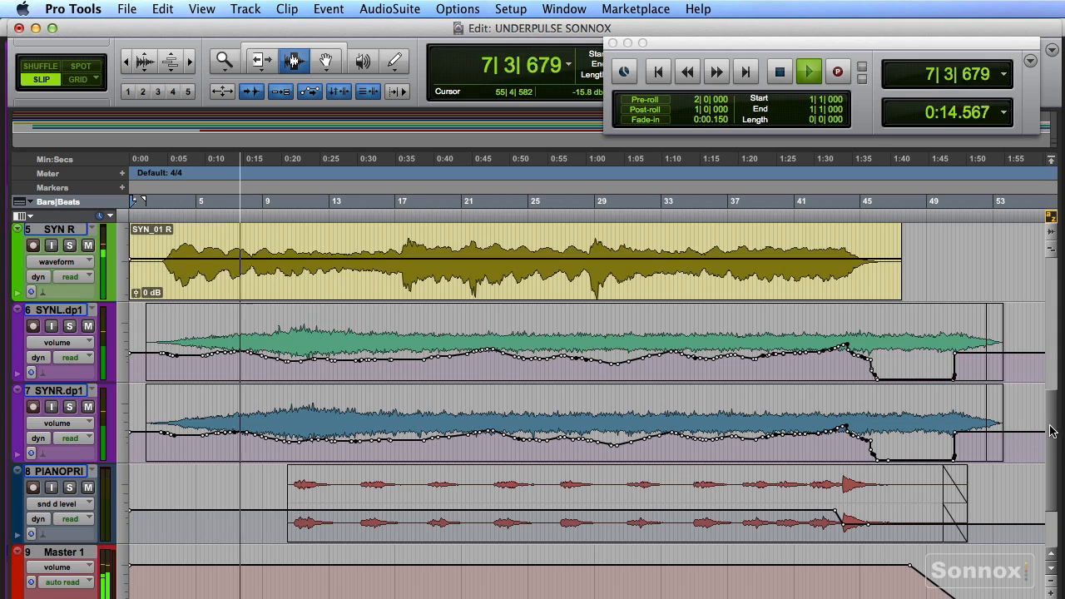
pyautogui.scroll(10, 1029, 433)
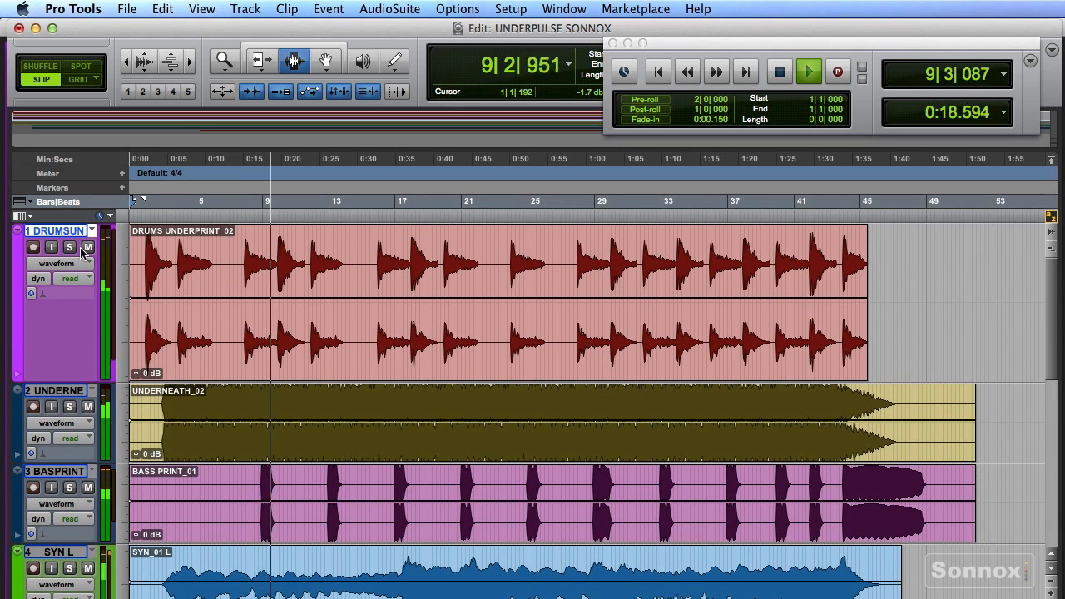
# - Inspect the Oxford SuprEsser, Oxford Reverb and Oxford Inflator settings on the drum track in the Mix window
pyautogui.press('super+equal')
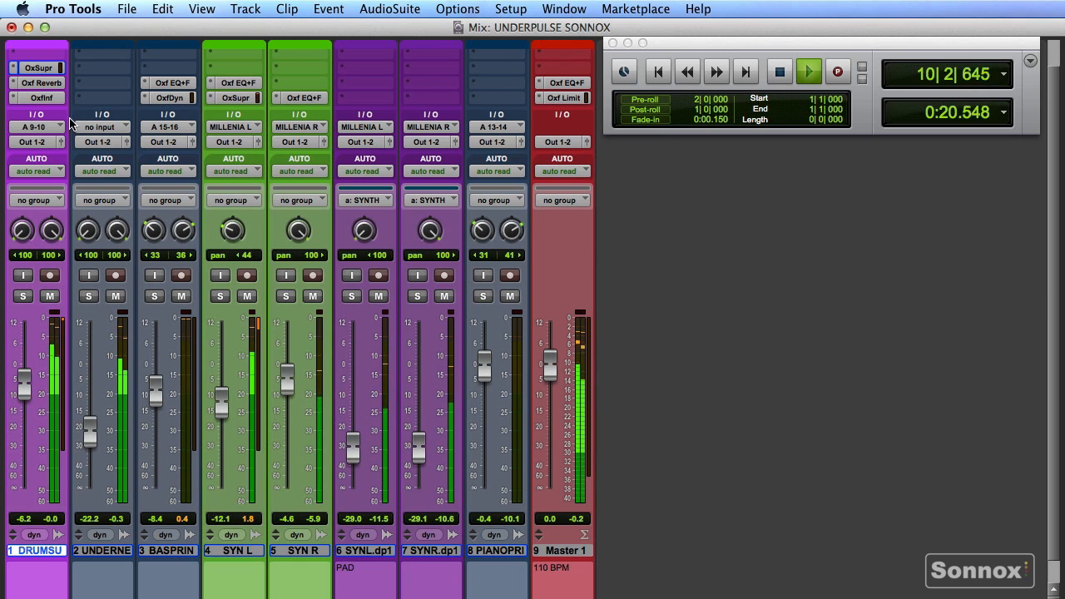
pyautogui.click(39, 70)
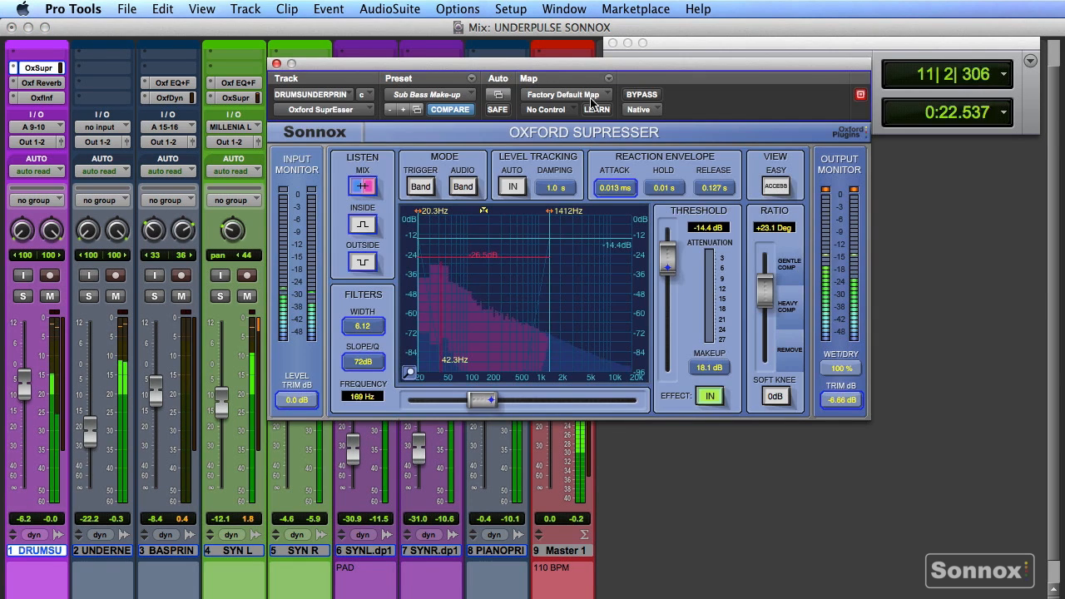
pyautogui.click(39, 83)
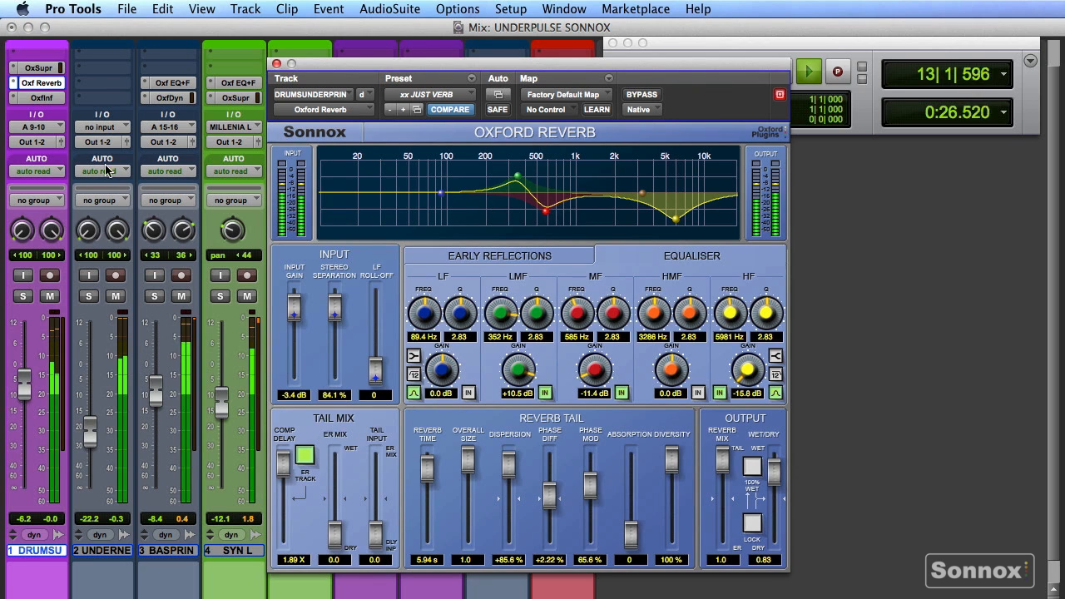
pyautogui.click(41, 98)
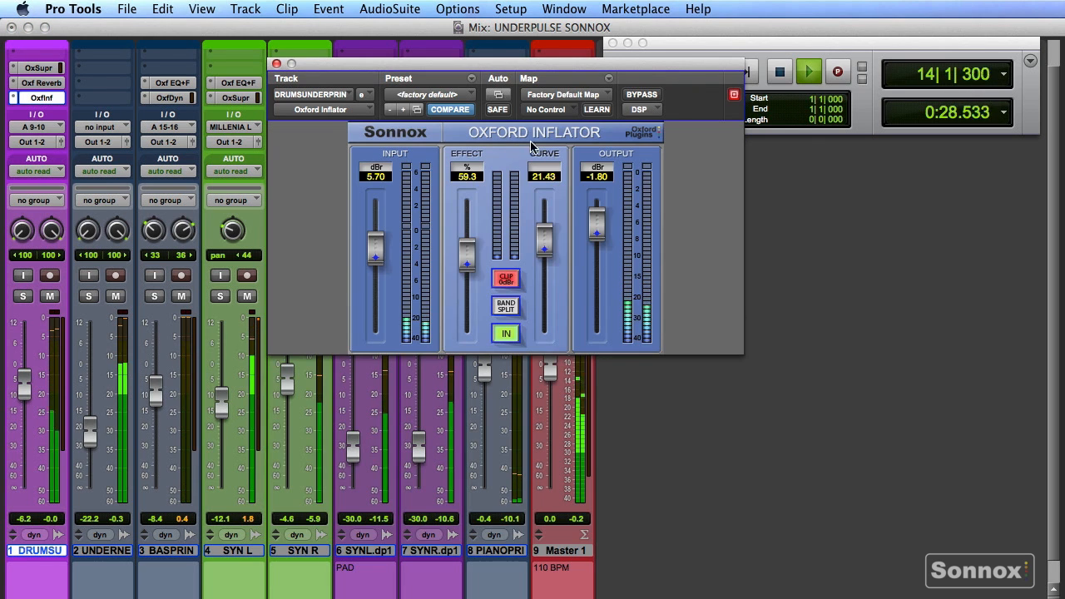
pyautogui.click(277, 64)
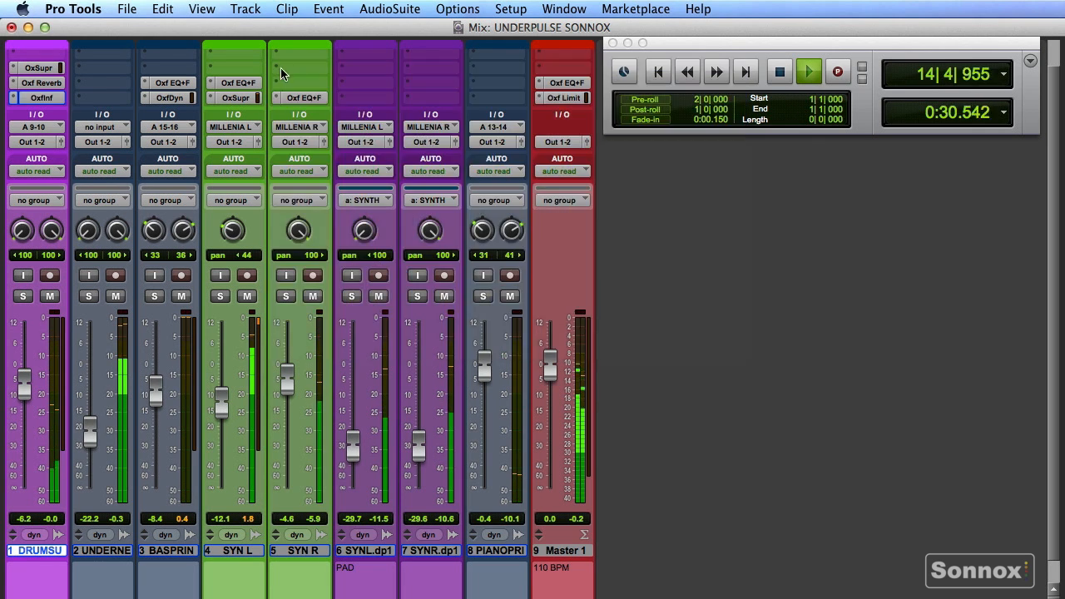
# - Solo the drum track, bypass its SuprEsser, Reverb and Inflator inserts, and restart playback from the beginning
pyautogui.click(23, 298)
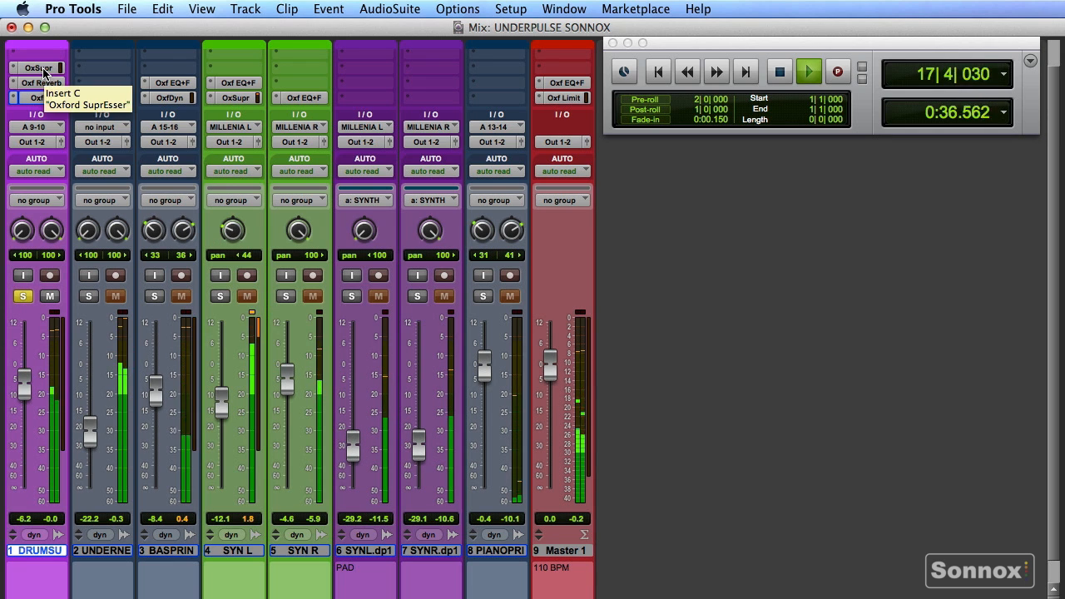
pyautogui.press('space')
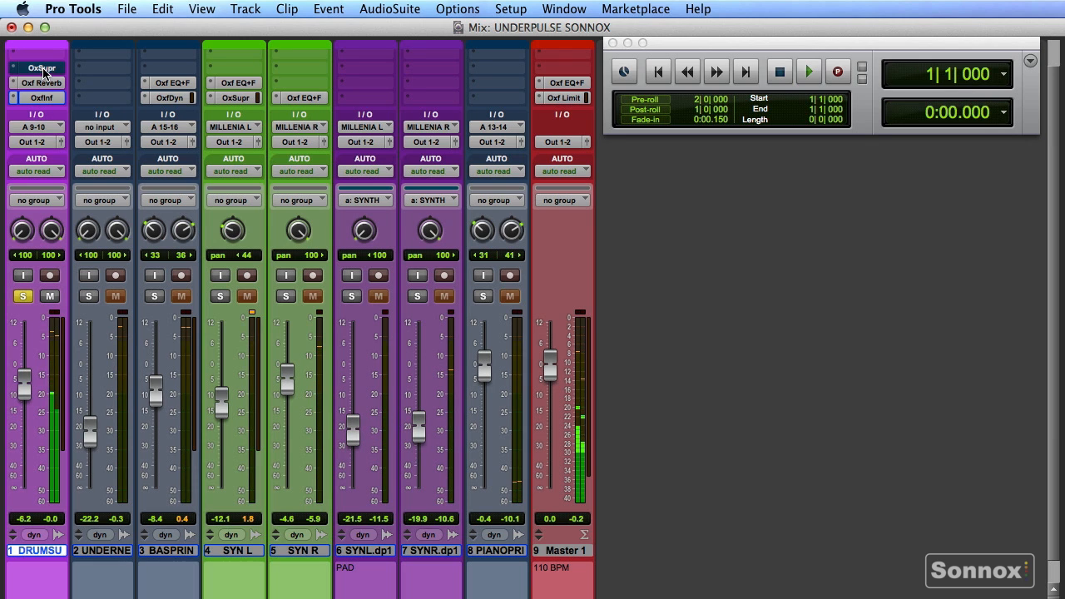
pyautogui.keyDown('super'); pyautogui.click(41, 85); pyautogui.keyUp('super')
pyautogui.keyDown('super'); pyautogui.click(40, 98); pyautogui.keyUp('super')
pyautogui.press('space')
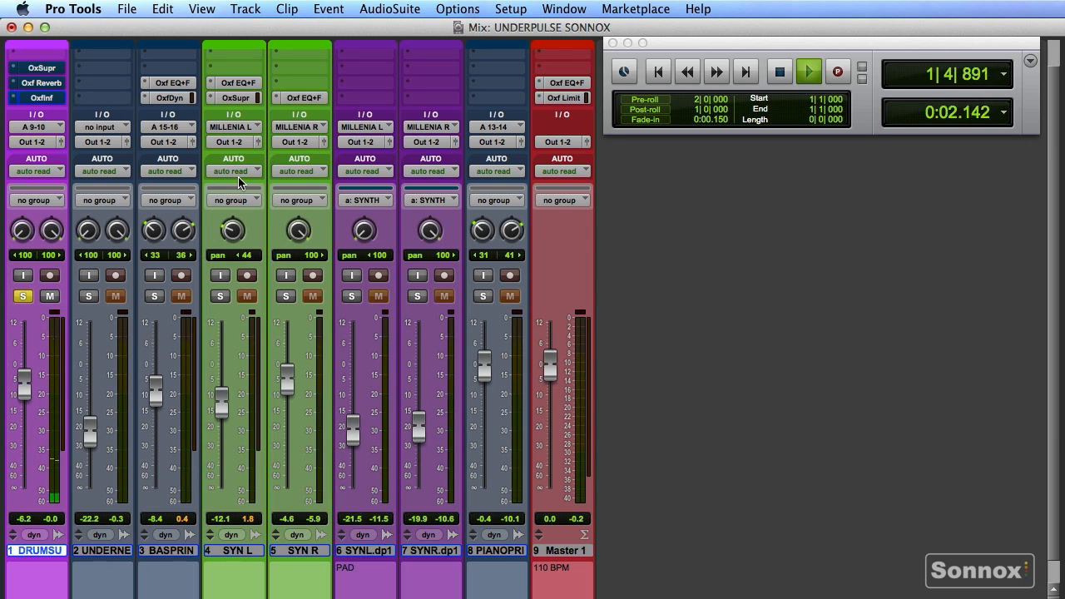
# - Audition the unprocessed drums against their waveform in the Edit window, return to the Mix window and stop playback
pyautogui.press('super+equal')
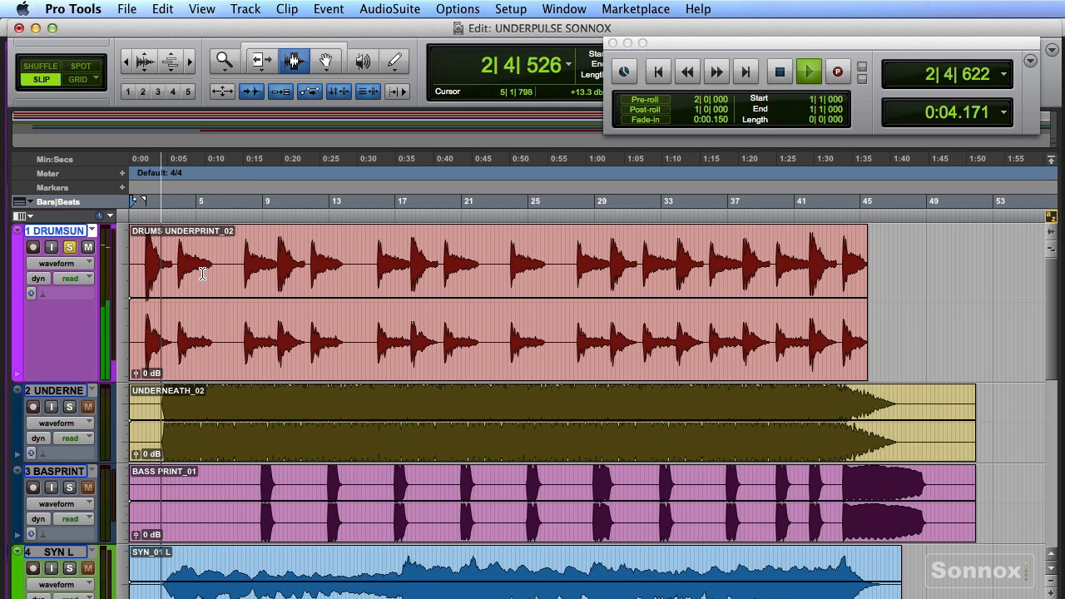
pyautogui.press('super+equal')
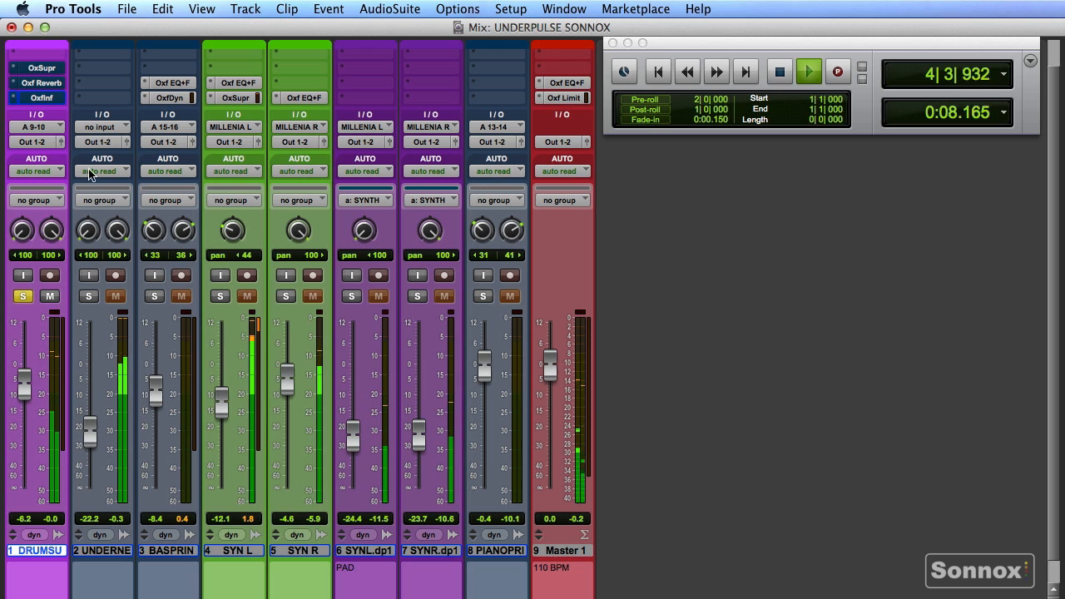
pyautogui.press('space')
# - Take the drum track's Oxford SuprEsser out of bypass and choose its Bass Treatment preset Sub Bass Make-up
pyautogui.click(60, 68)
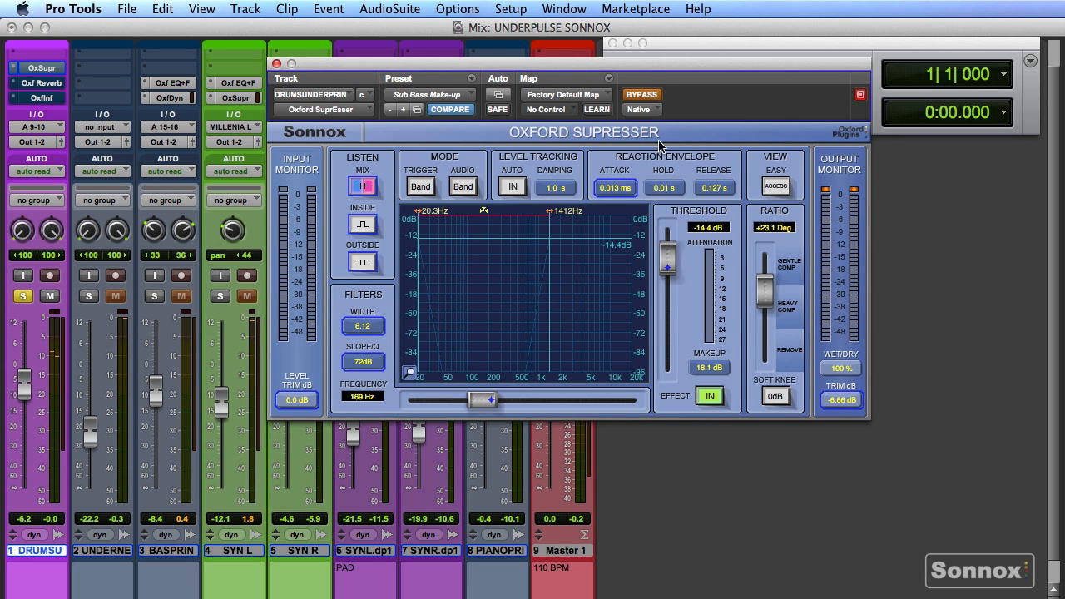
pyautogui.click(641, 97)
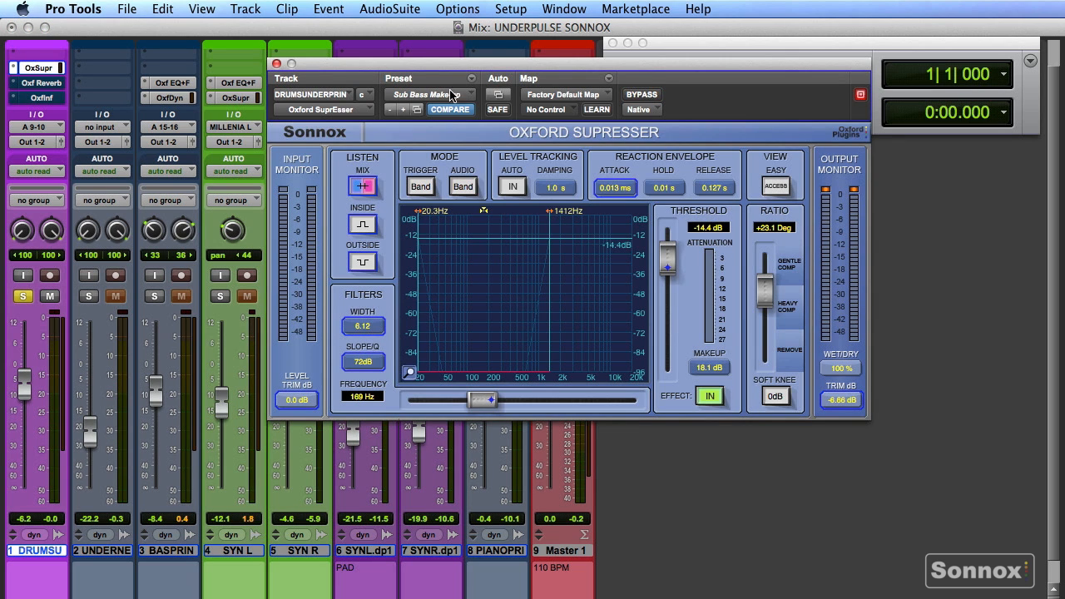
pyautogui.click(431, 102)
pyautogui.moveTo(539, 98)
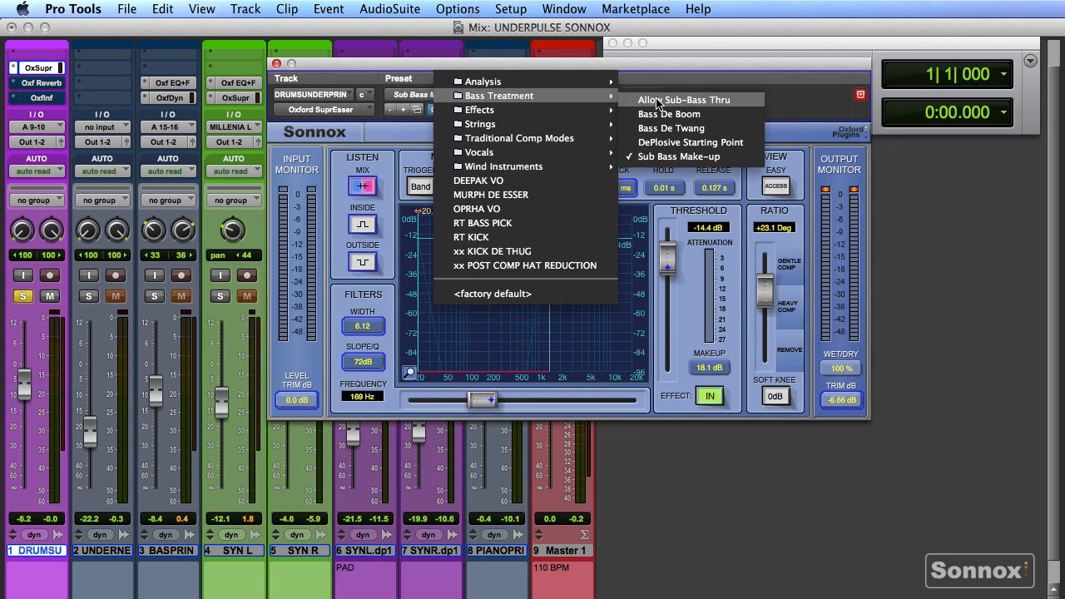
pyautogui.click(666, 157)
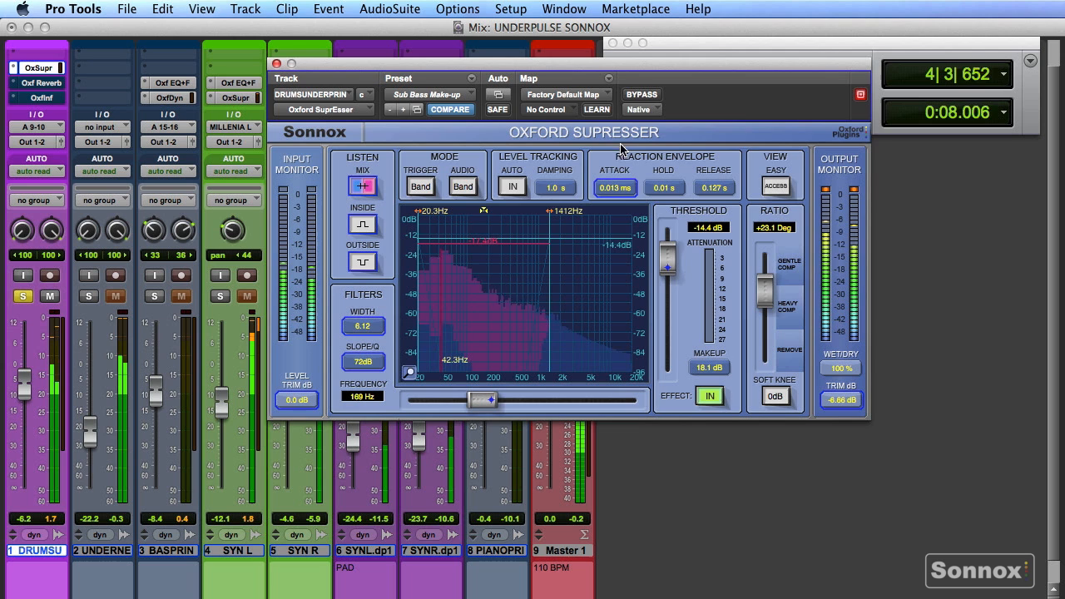
# - Compare the SuprEsser bypassed and active, and set its upper band limit to 2412 Hz and output trim to -8.94 dB
pyautogui.click(641, 95)
pyautogui.click(642, 95)
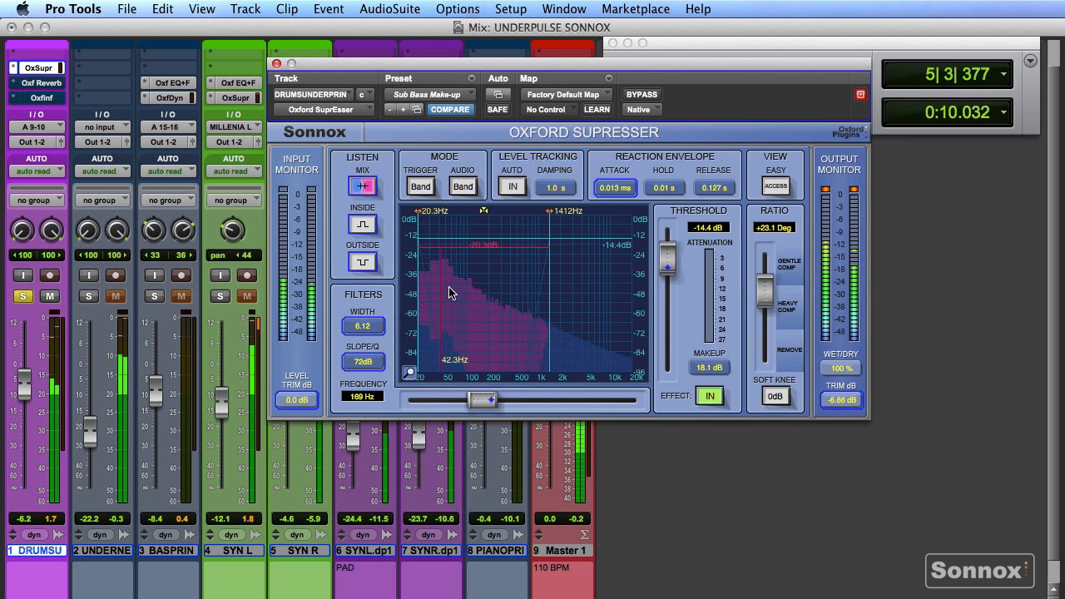
pyautogui.moveTo(549, 211); pyautogui.dragTo(566, 217)
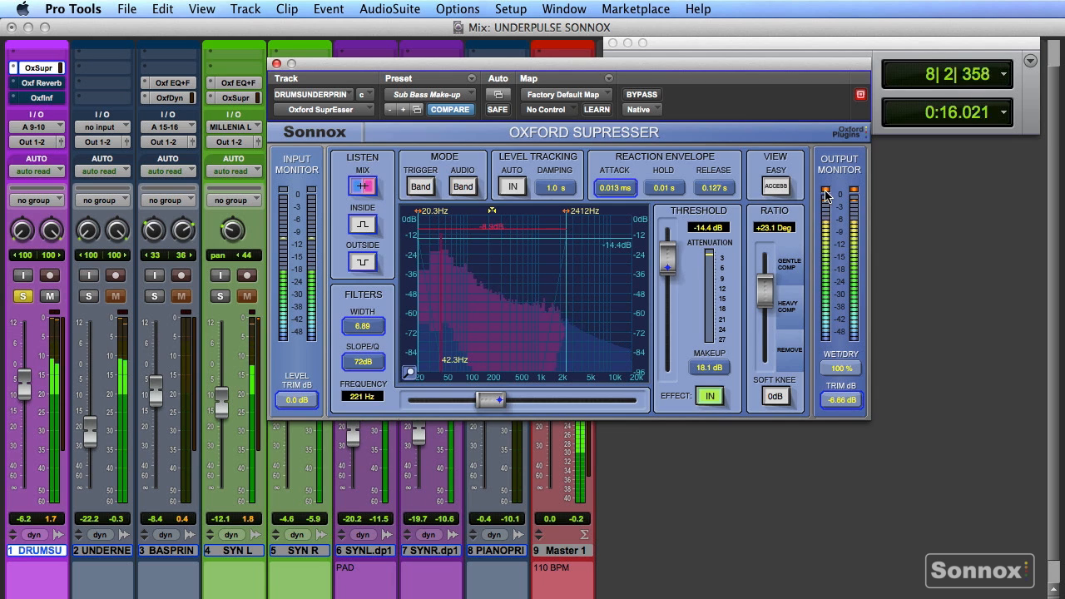
pyautogui.moveTo(842, 406); pyautogui.dragTo(837, 433)
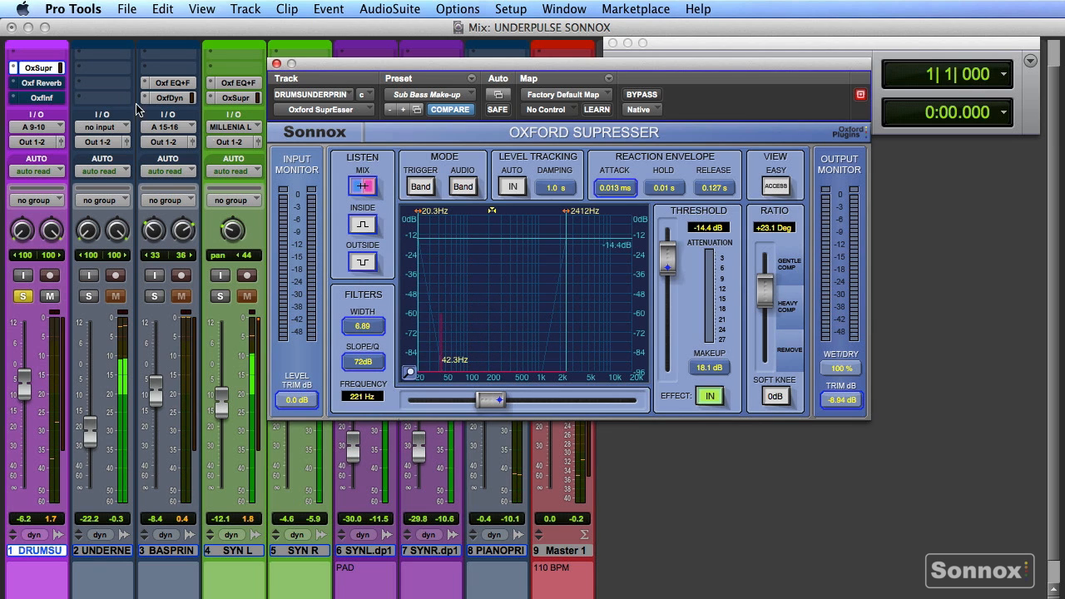
# - Take the drum track's Oxford Reverb out of bypass during playback and set its wet/dry mix to 0.86
pyautogui.click(41, 82)
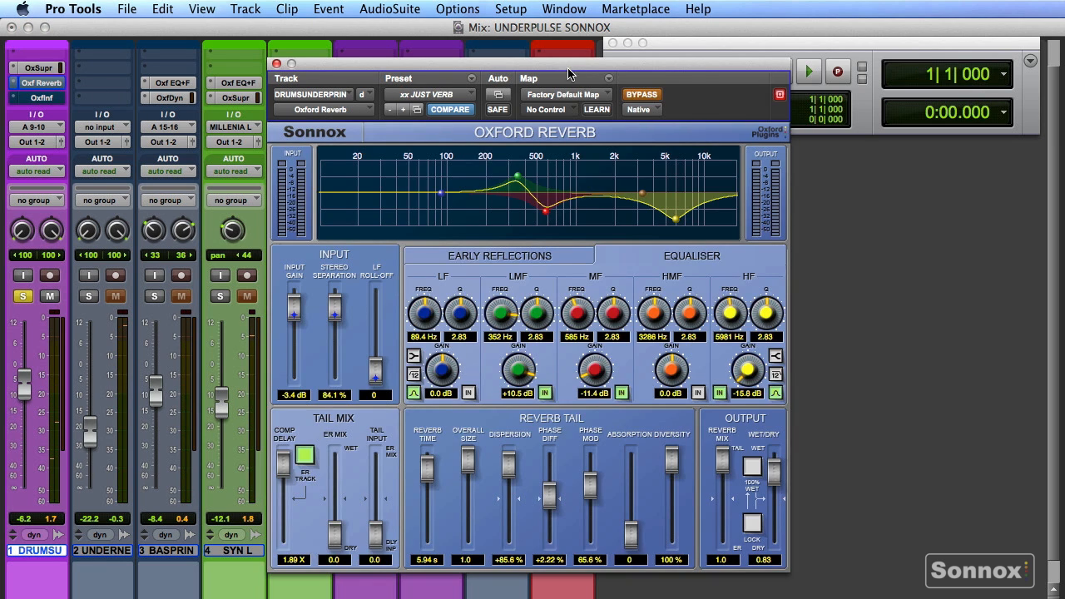
pyautogui.moveTo(569, 74); pyautogui.dragTo(552, 64)
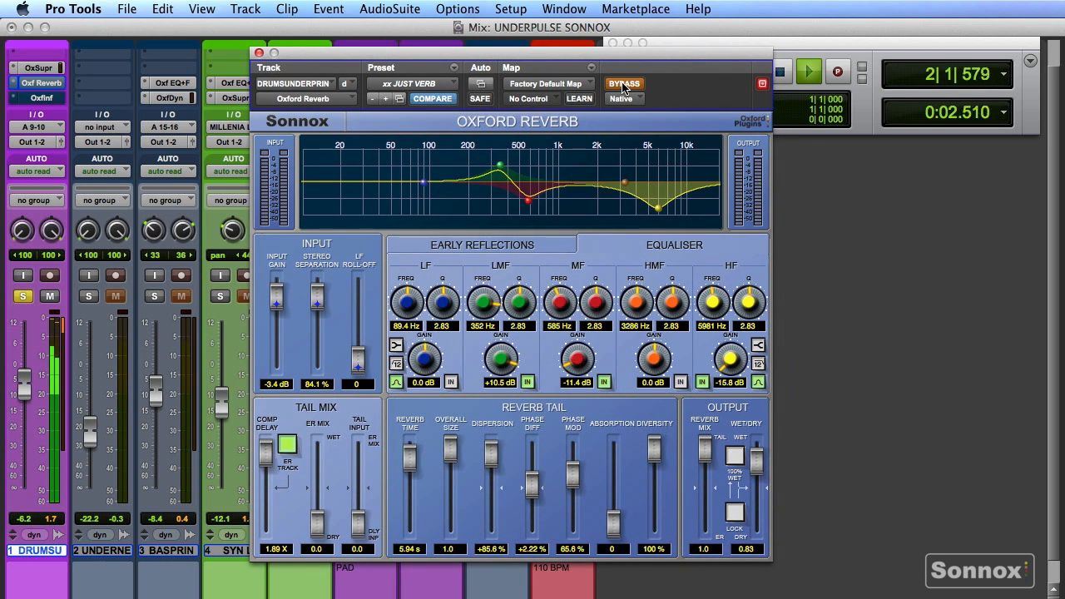
pyautogui.click(623, 85)
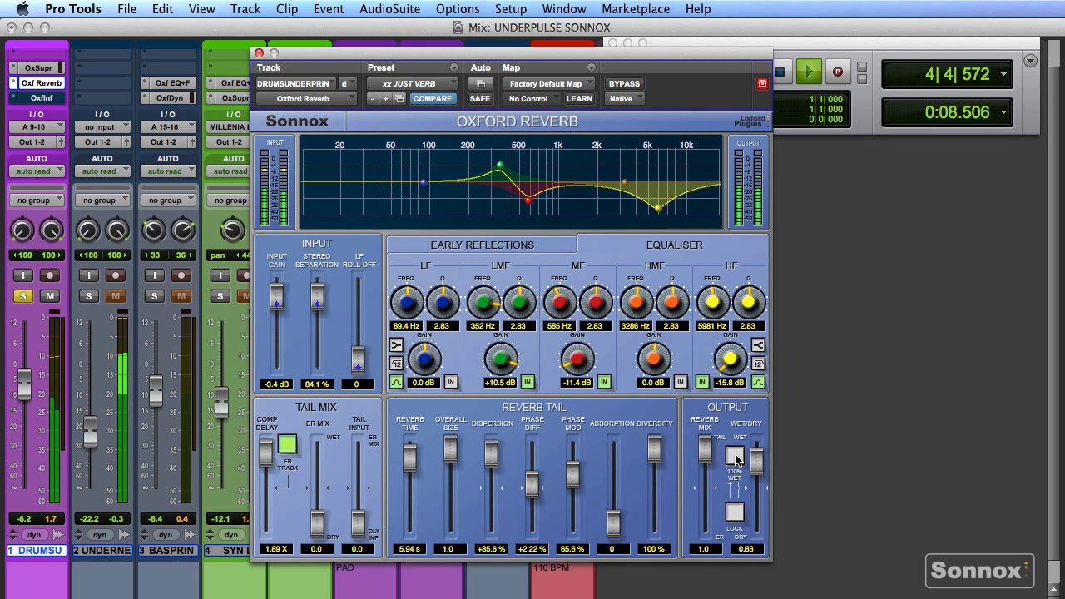
pyautogui.moveTo(754, 469)
pyautogui.mouseDown()
pyautogui.moveTo(755, 479)
pyautogui.moveTo(758, 465)
pyautogui.mouseUp()
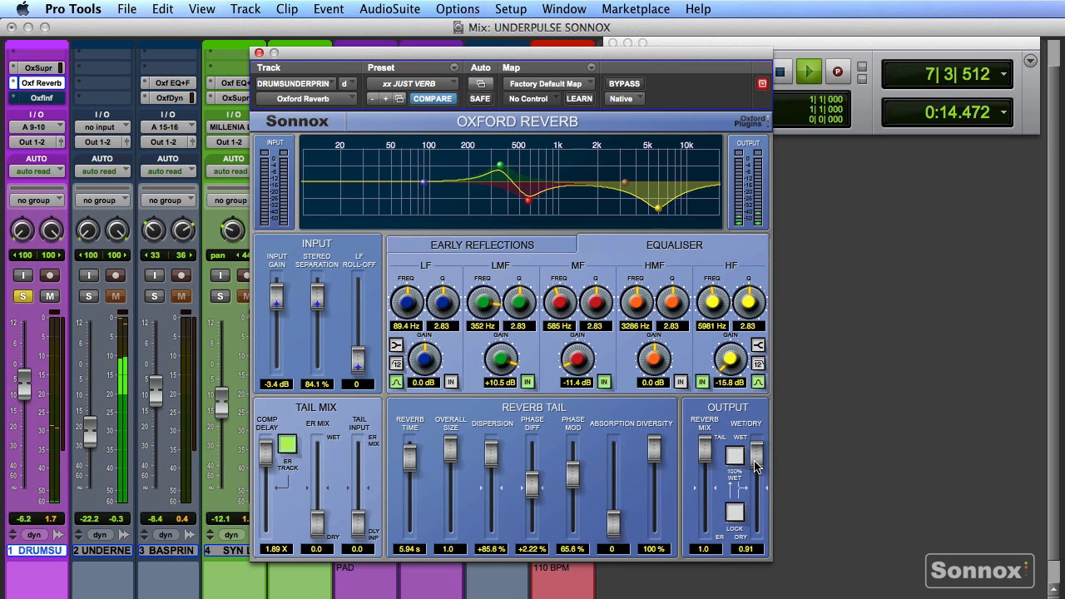
pyautogui.moveTo(757, 471)
pyautogui.mouseDown()
pyautogui.moveTo(757, 500)
pyautogui.moveTo(759, 469)
pyautogui.mouseUp()
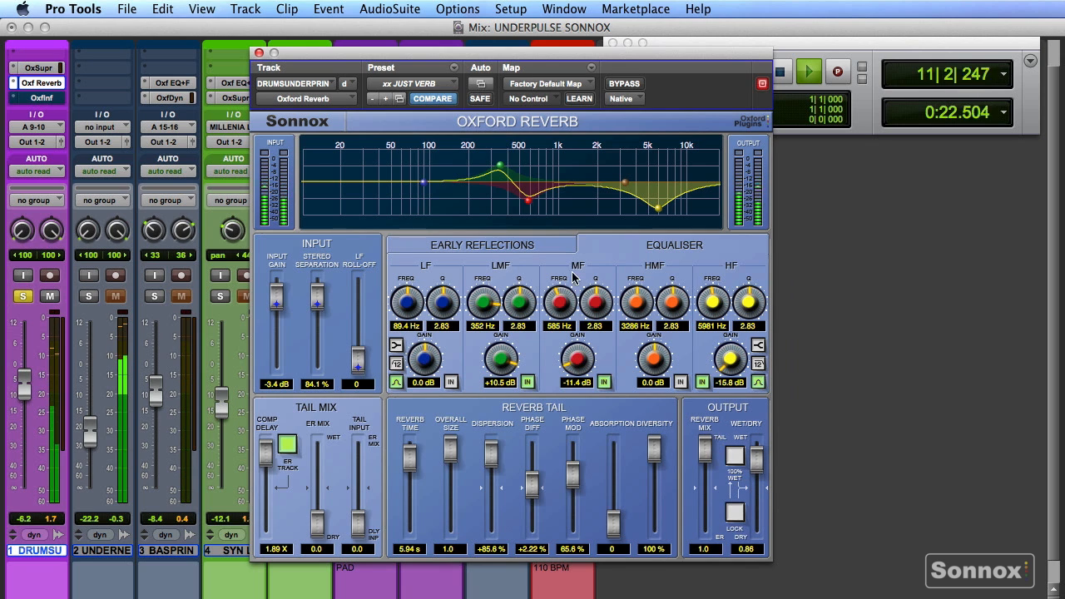
# - View the reverb's early reflections and audition it with the HF, MF and LMF equaliser bands switched out and back in
pyautogui.click(528, 242)
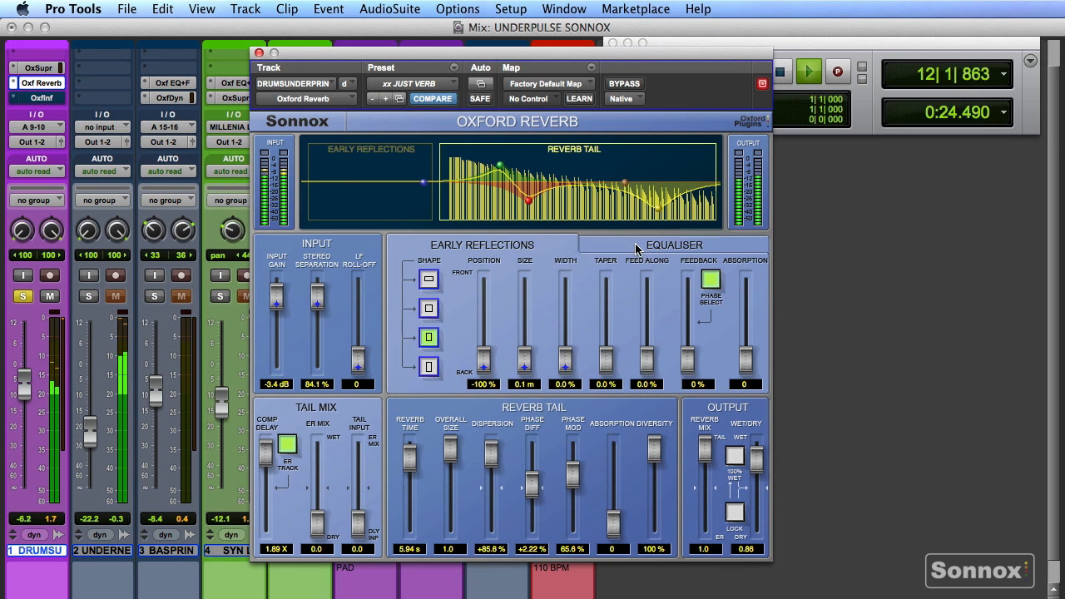
pyautogui.click(636, 244)
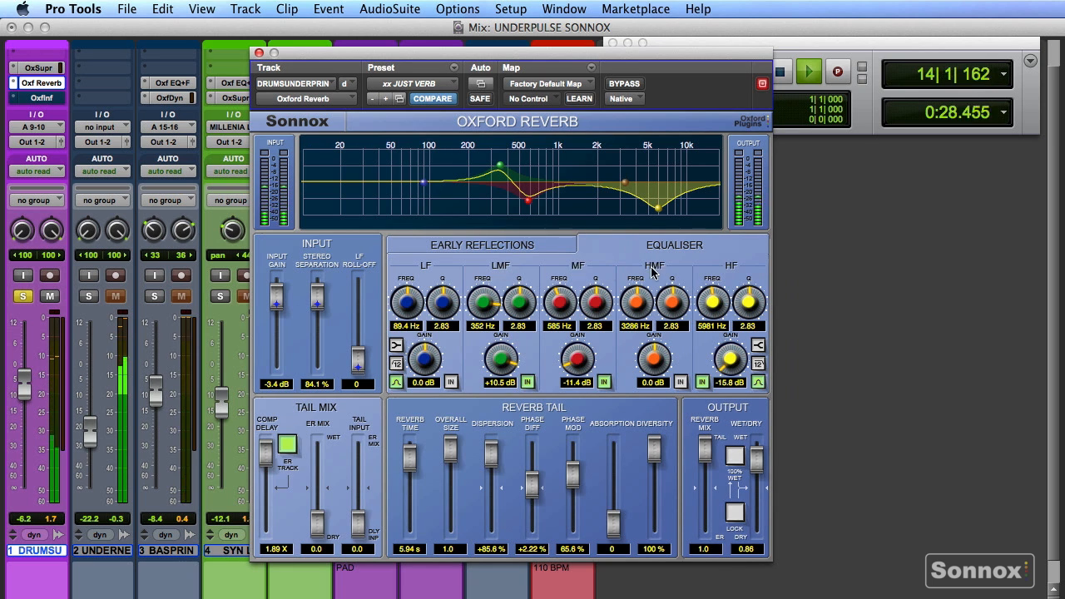
pyautogui.click(701, 382)
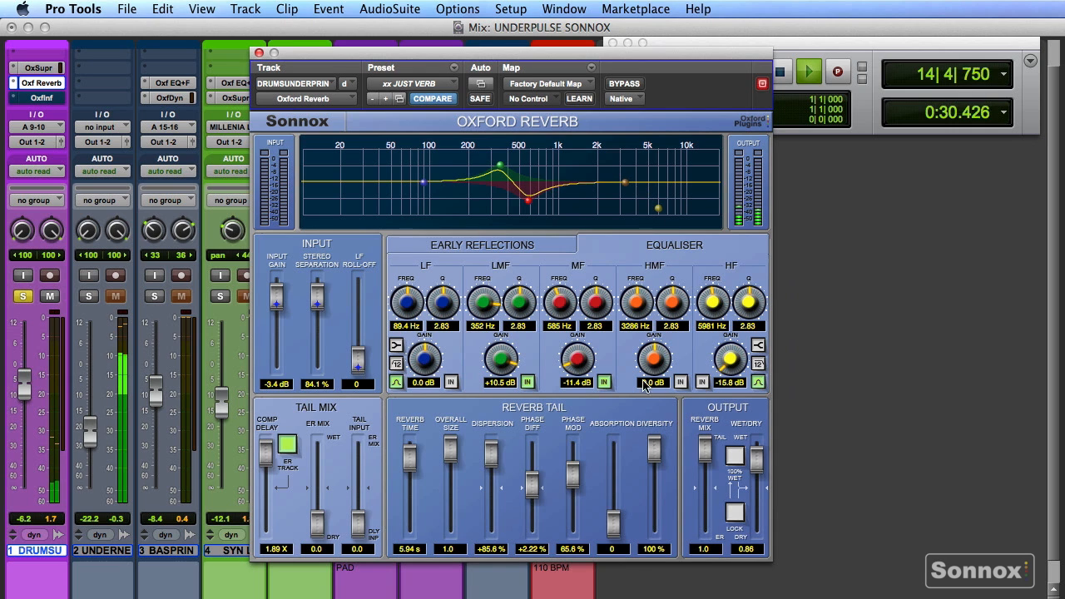
pyautogui.click(604, 382)
pyautogui.click(527, 382)
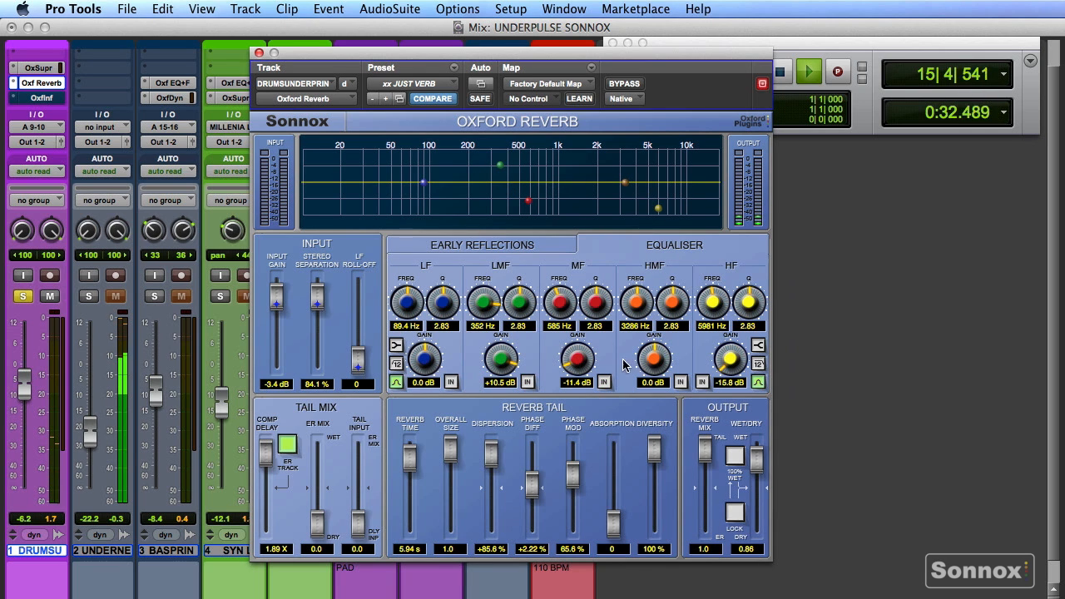
pyautogui.click(527, 382)
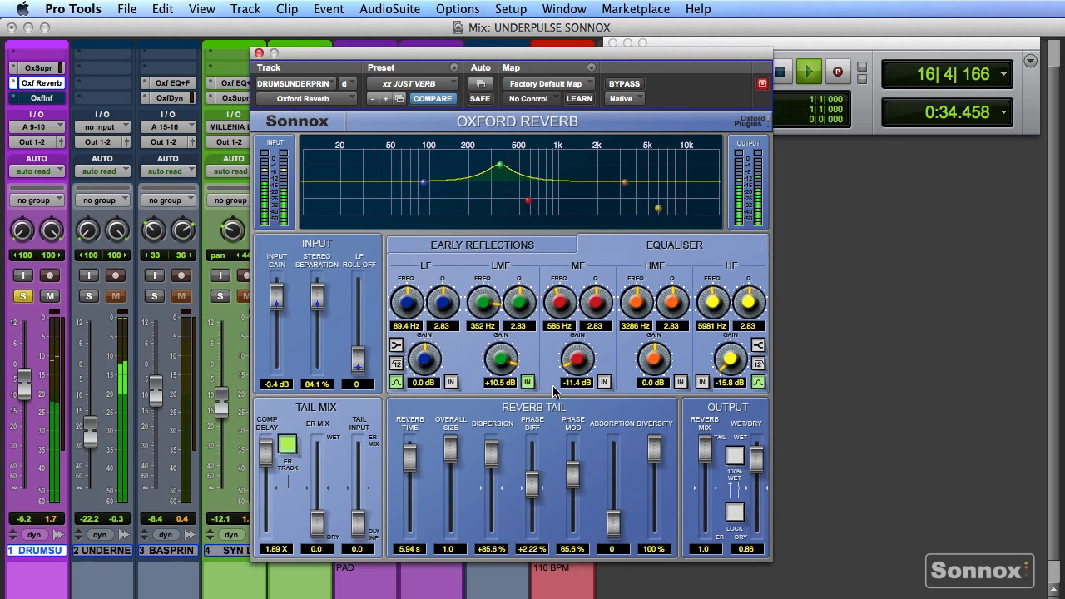
pyautogui.click(604, 382)
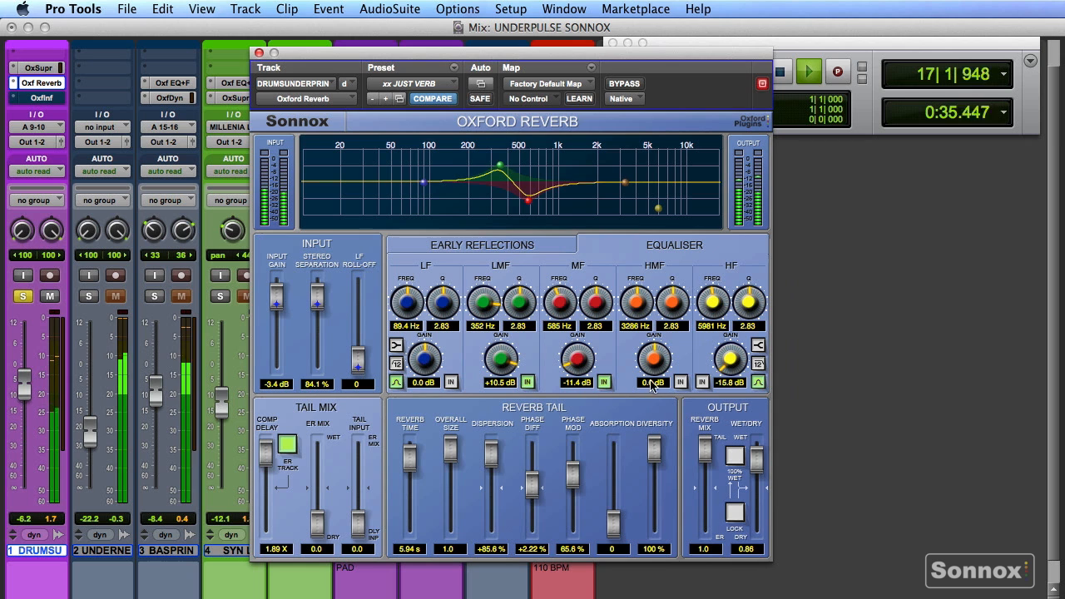
pyautogui.click(701, 382)
# - Set the reverb's HF equaliser band to about 8426 Hz and -18.9 dB with the HMF band switched in, and stop playback
pyautogui.moveTo(658, 209); pyautogui.dragTo(677, 217)
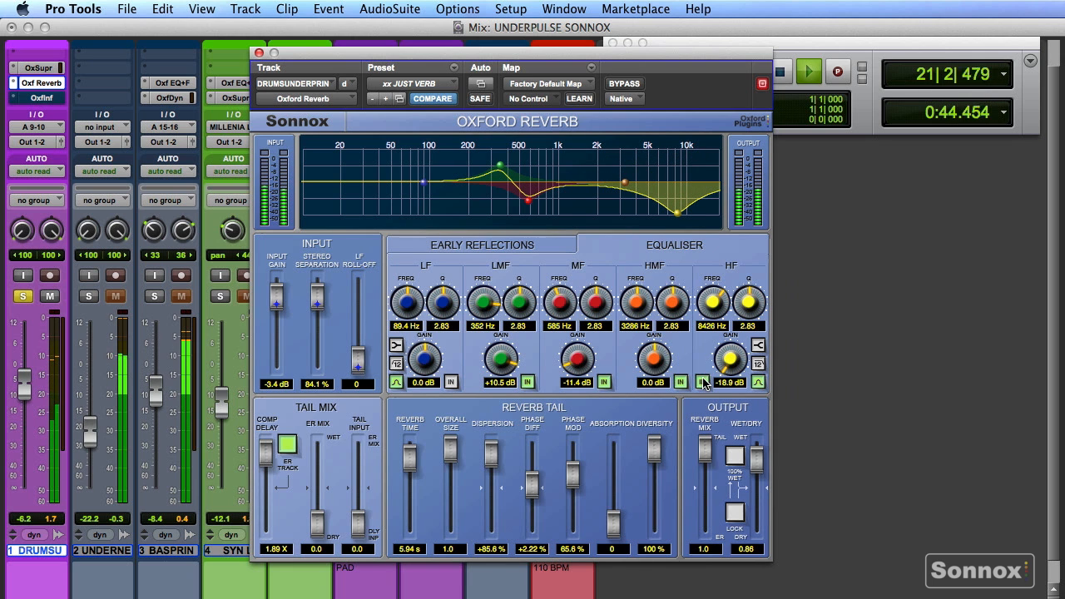
pyautogui.press('space')
# - Take the drum track's Oxford Inflator out of bypass and start playback
pyautogui.click(41, 98)
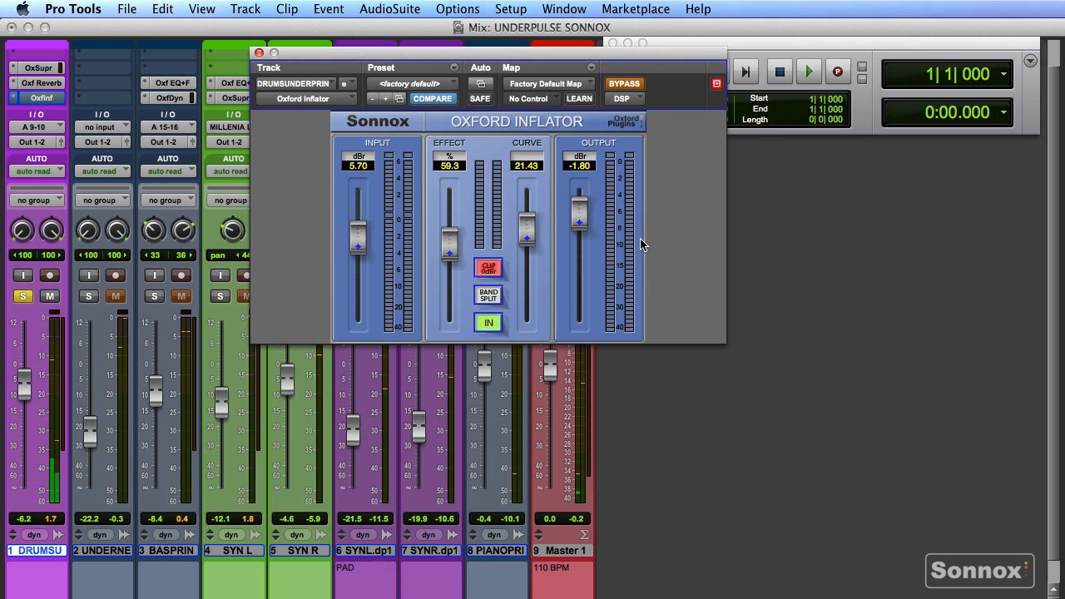
pyautogui.click(625, 85)
pyautogui.press('space')
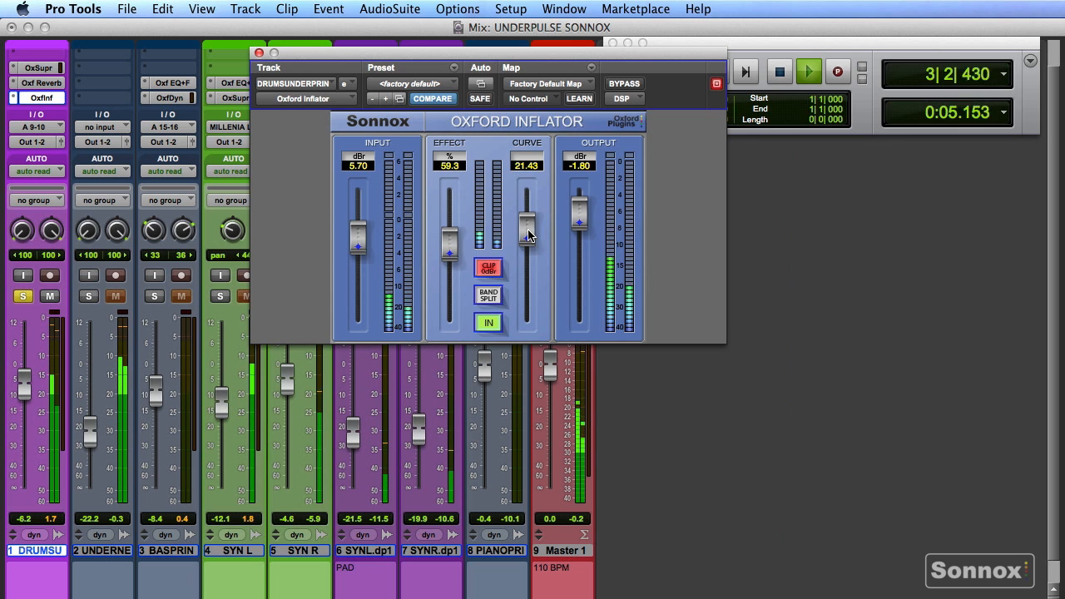
# - Try a much lower Inflator curve, raise the effect amount to about 63 %, and set the curve to 26.43
pyautogui.moveTo(526, 226); pyautogui.dragTo(526, 293)
pyautogui.moveTo(456, 270); pyautogui.dragTo(450, 239)
pyautogui.moveTo(527, 294); pyautogui.dragTo(527, 231)
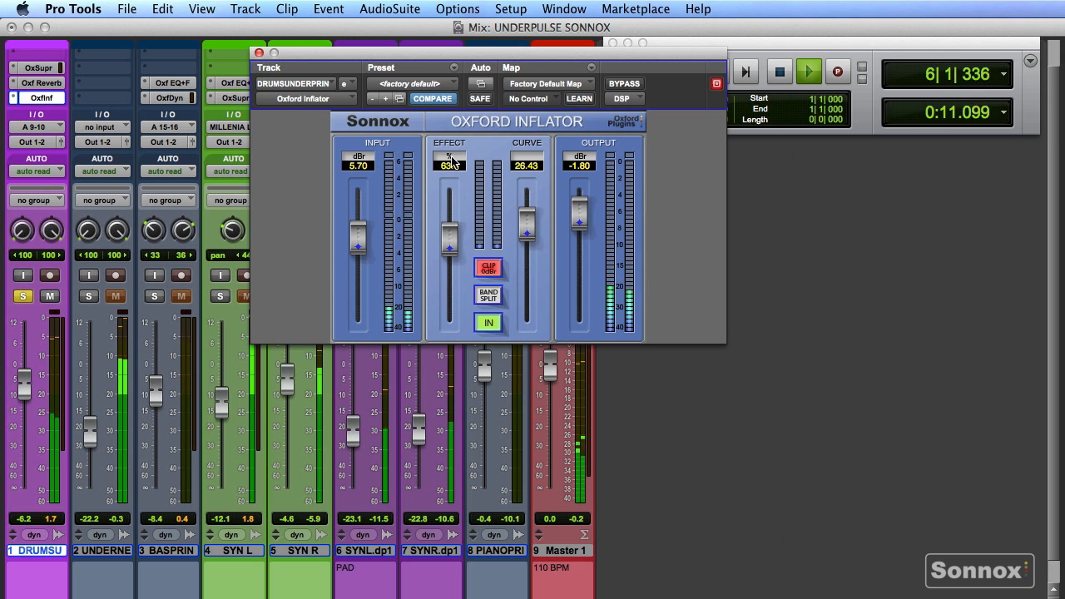
# - Take the drum track out of solo and set its Inflator to 6.21 dBr input, 65.7 % effect and 27.86 curve
pyautogui.moveTo(360, 220); pyautogui.dragTo(359, 253)
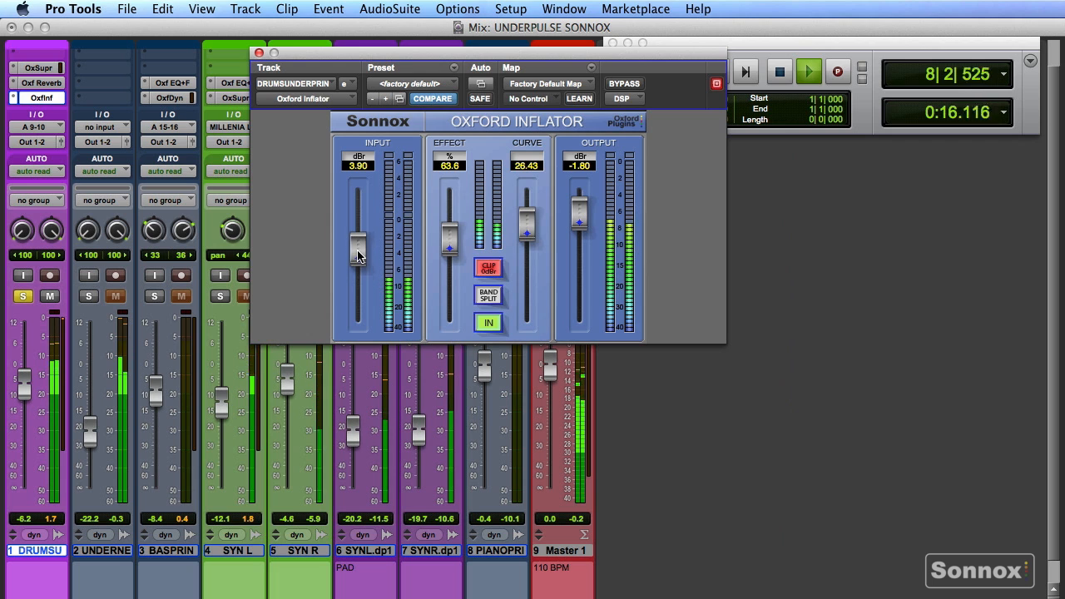
pyautogui.click(23, 297)
pyautogui.moveTo(450, 243); pyautogui.dragTo(450, 240)
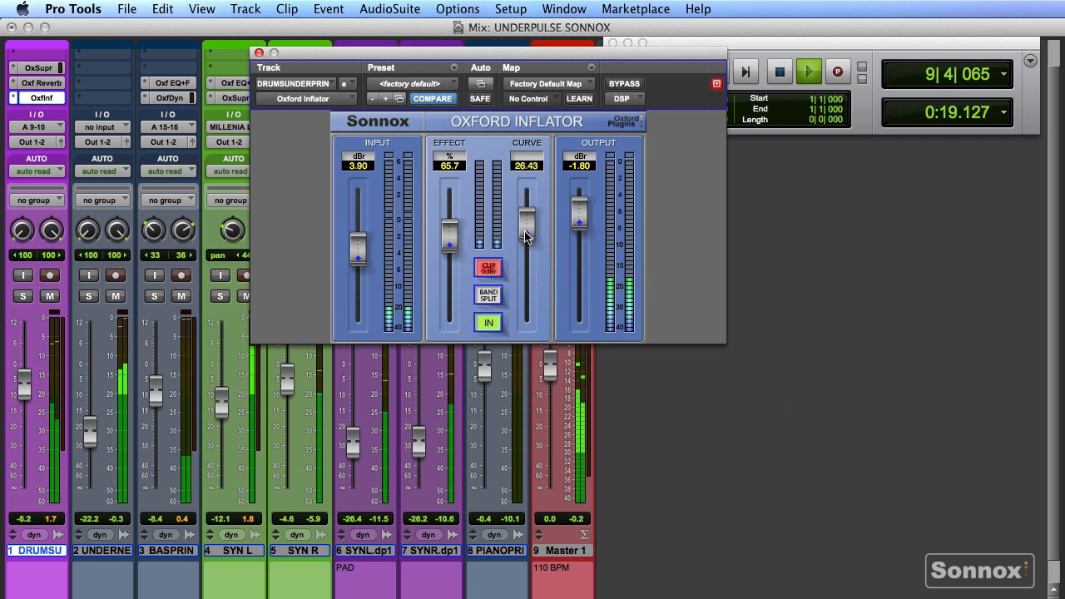
pyautogui.moveTo(526, 237); pyautogui.dragTo(526, 233)
pyautogui.moveTo(363, 255); pyautogui.dragTo(363, 245)
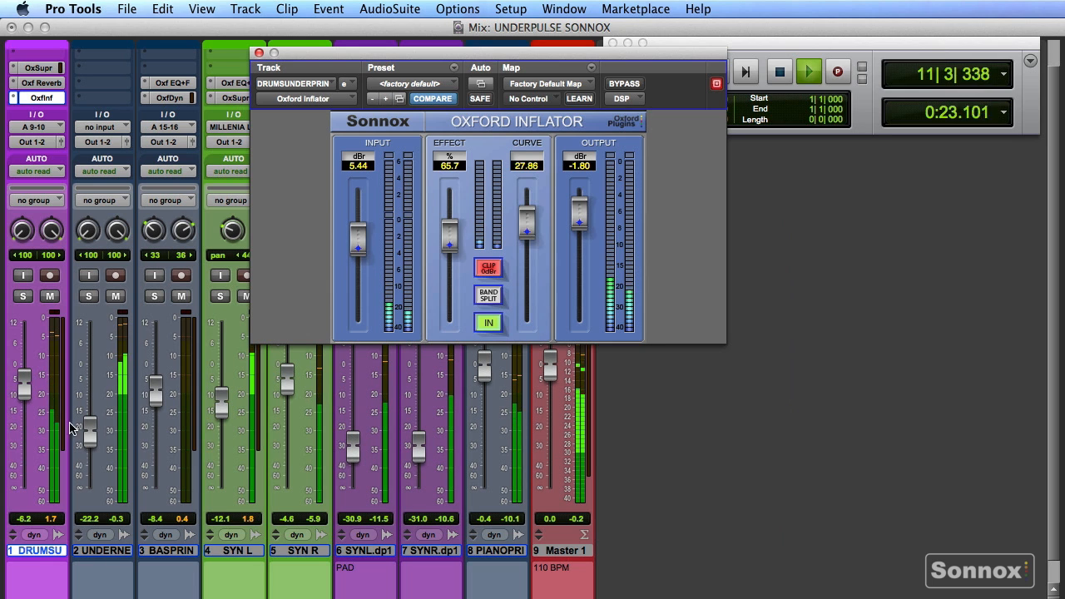
pyautogui.moveTo(350, 258); pyautogui.dragTo(359, 242)
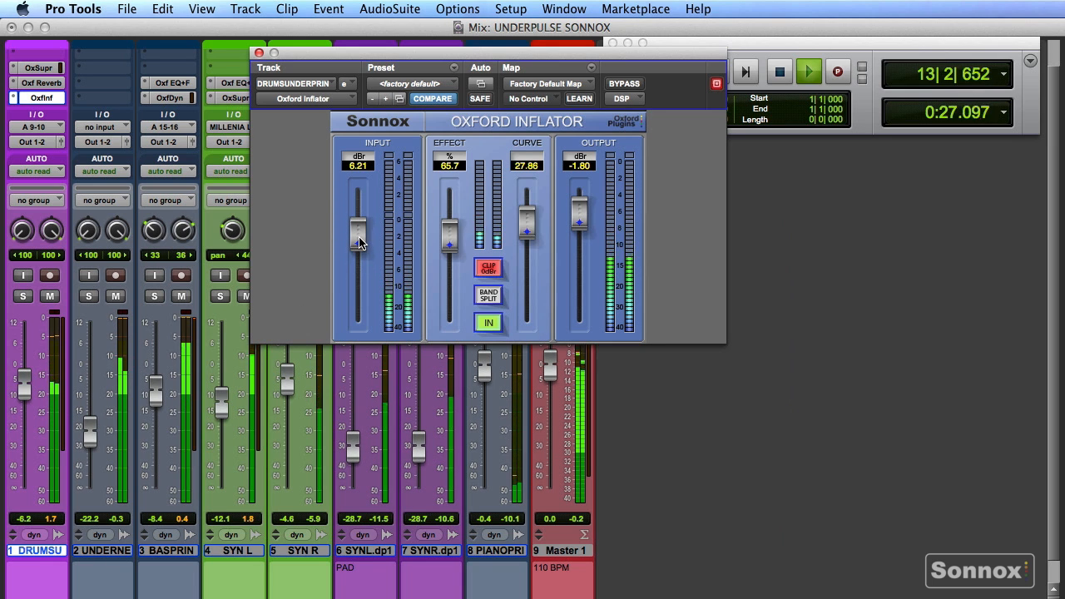
# - Show the Edit window, close the Inflator and restart playback from 35|4|632 in the drum clip
pyautogui.press('super+equal')
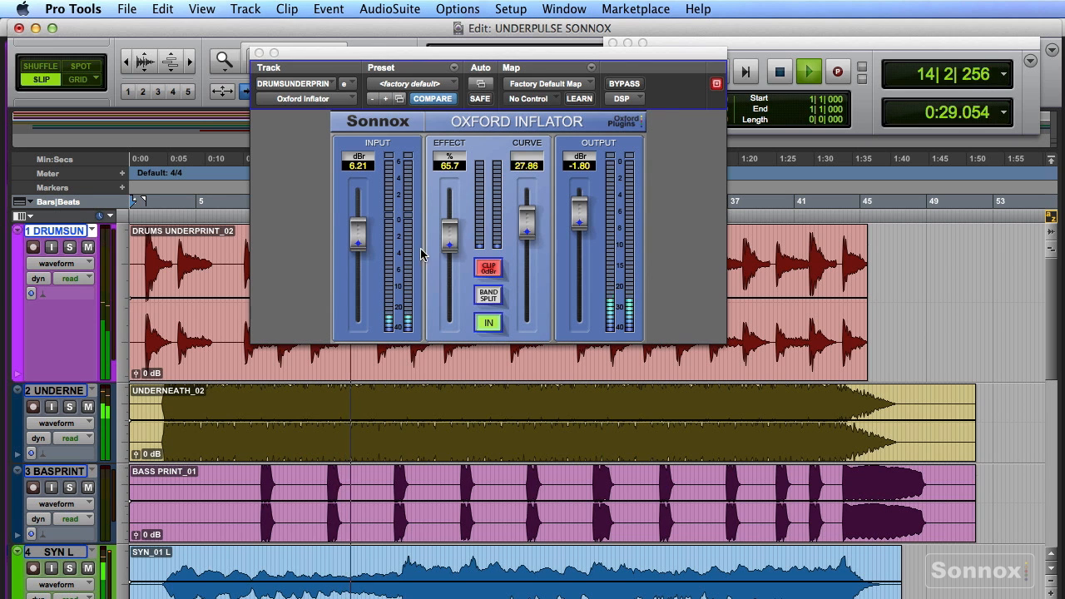
pyautogui.click(259, 53)
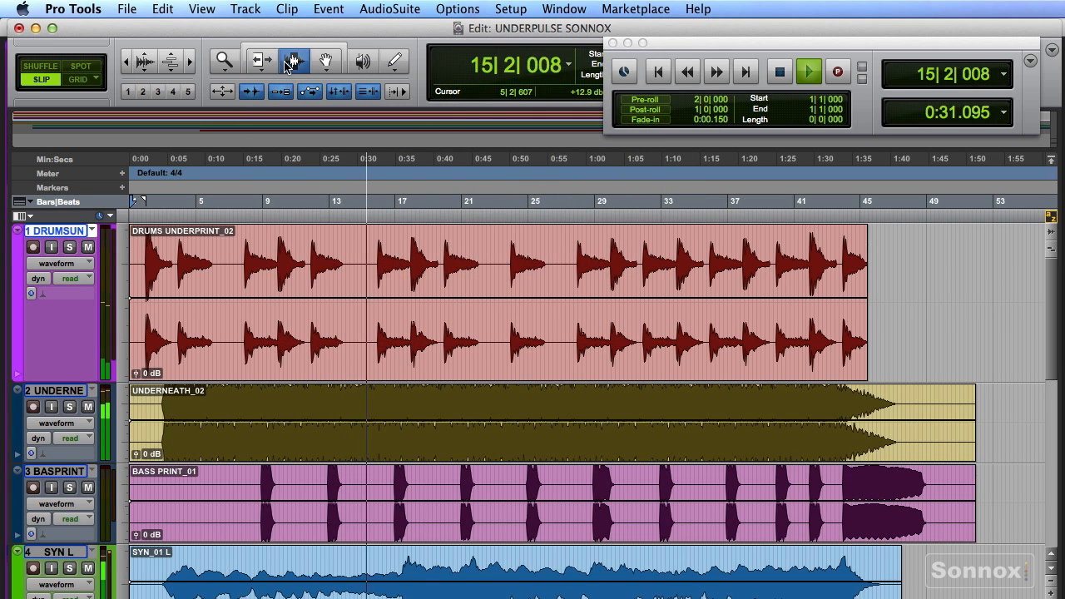
pyautogui.press('space')
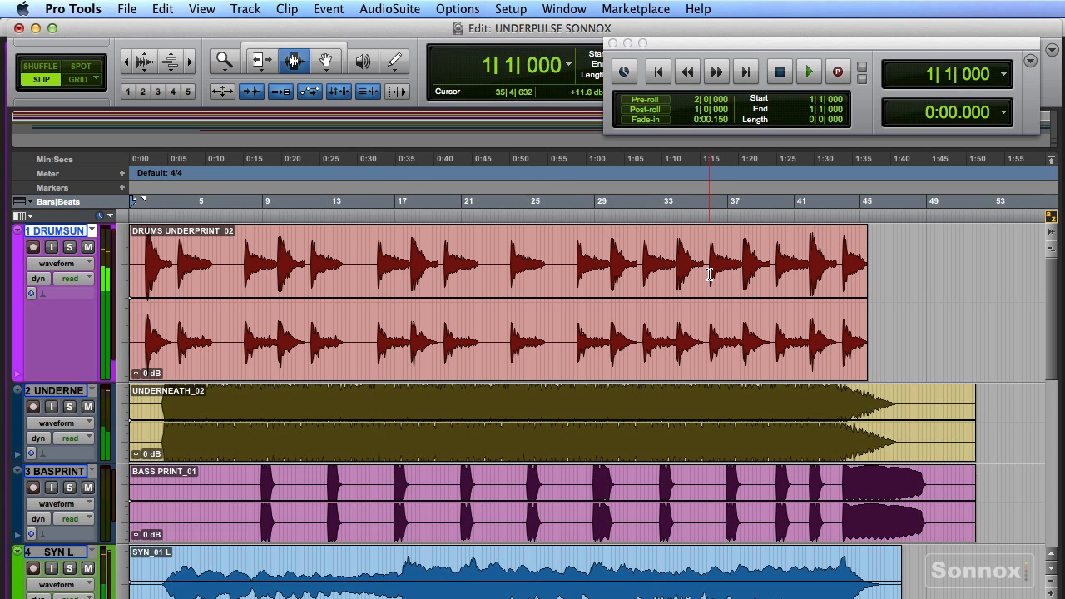
pyautogui.click(709, 266)
pyautogui.press('space')
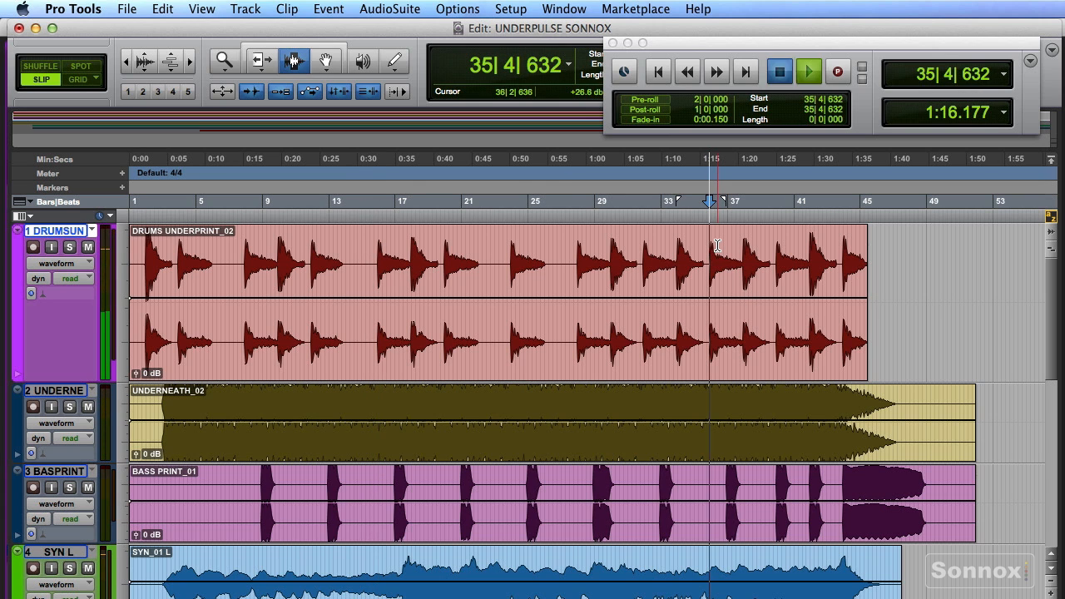
# - Return to the Mix window, open the drum track's SuprEsser, and audition the mix with its Inflator, Reverb and SuprEsser bypassed and re-enabled
pyautogui.press('super+equal')
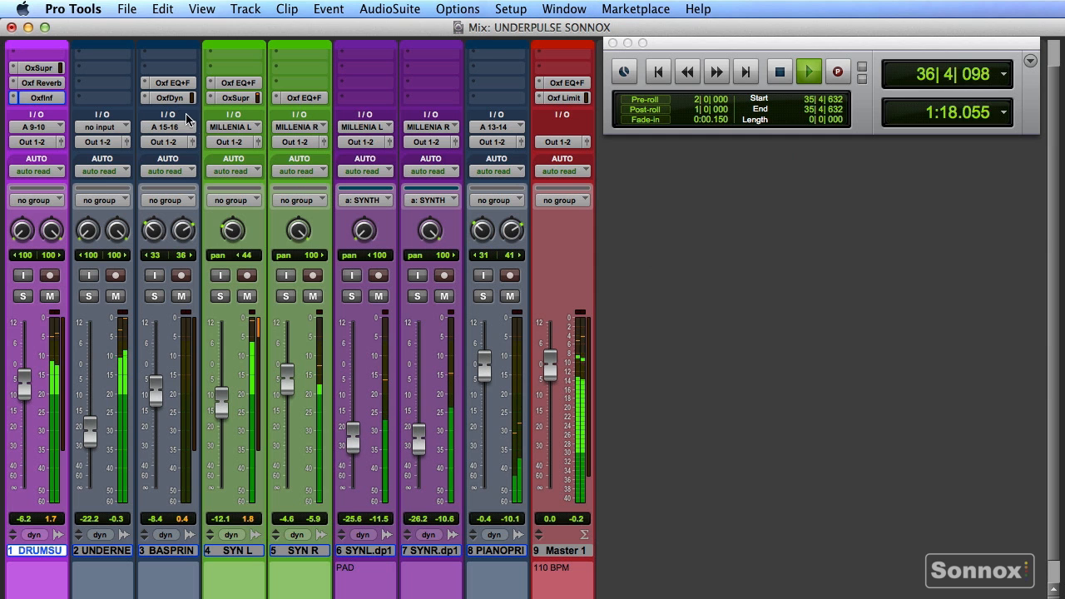
pyautogui.click(48, 70)
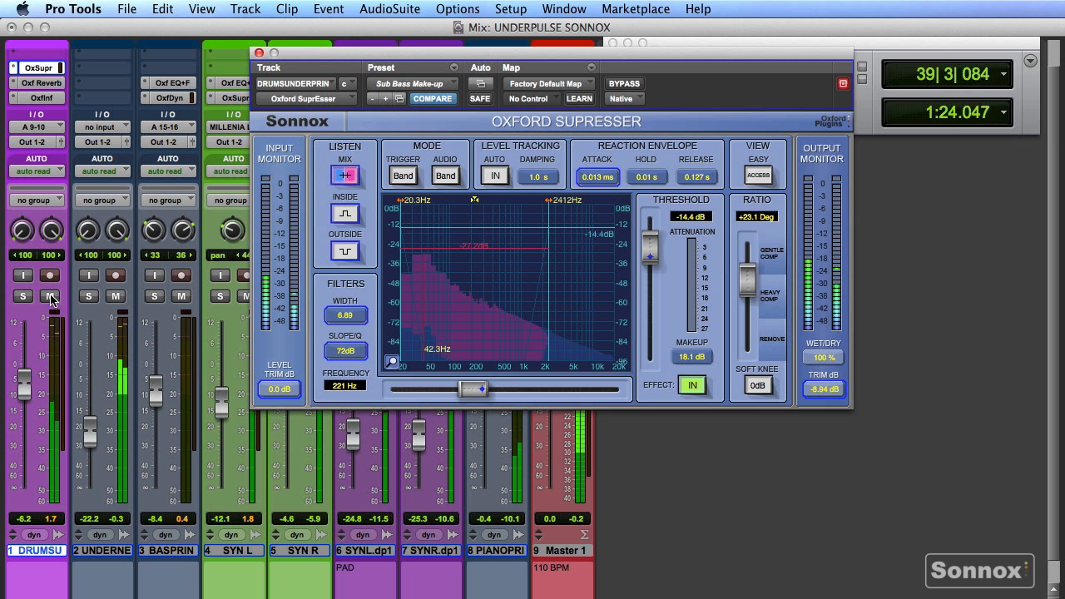
pyautogui.keyDown('super'); pyautogui.click(37, 98); pyautogui.keyUp('super')
pyautogui.keyDown('super'); pyautogui.click(37, 84); pyautogui.keyUp('super')
pyautogui.keyDown('super'); pyautogui.click(37, 70); pyautogui.keyUp('super')
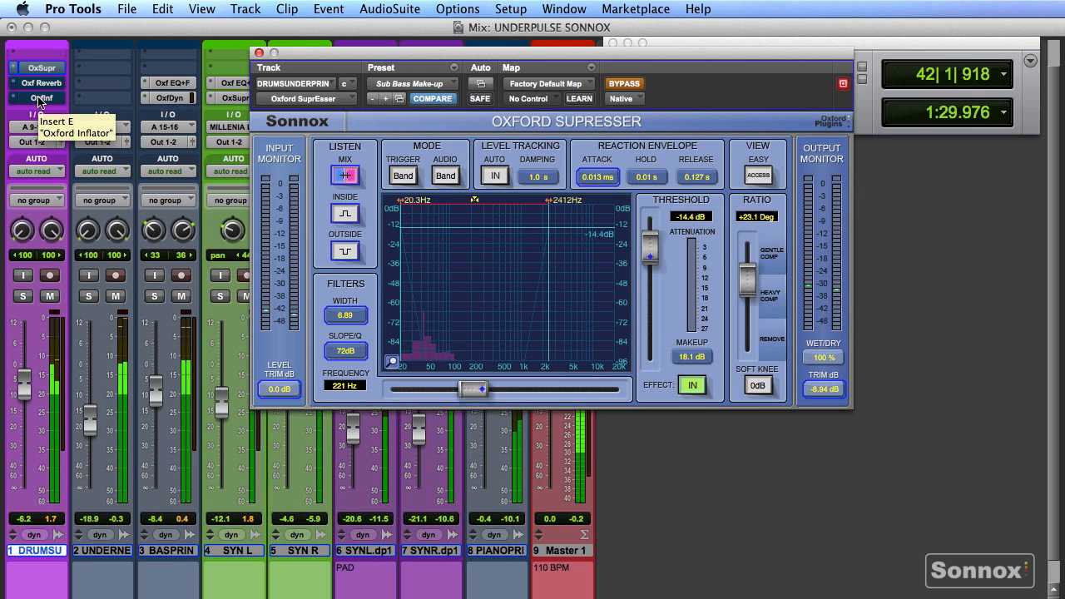
pyautogui.keyDown('super'); pyautogui.click(36, 98); pyautogui.keyUp('super')
pyautogui.keyDown('super'); pyautogui.click(37, 84); pyautogui.keyUp('super')
pyautogui.keyDown('super'); pyautogui.click(38, 68); pyautogui.keyUp('super')
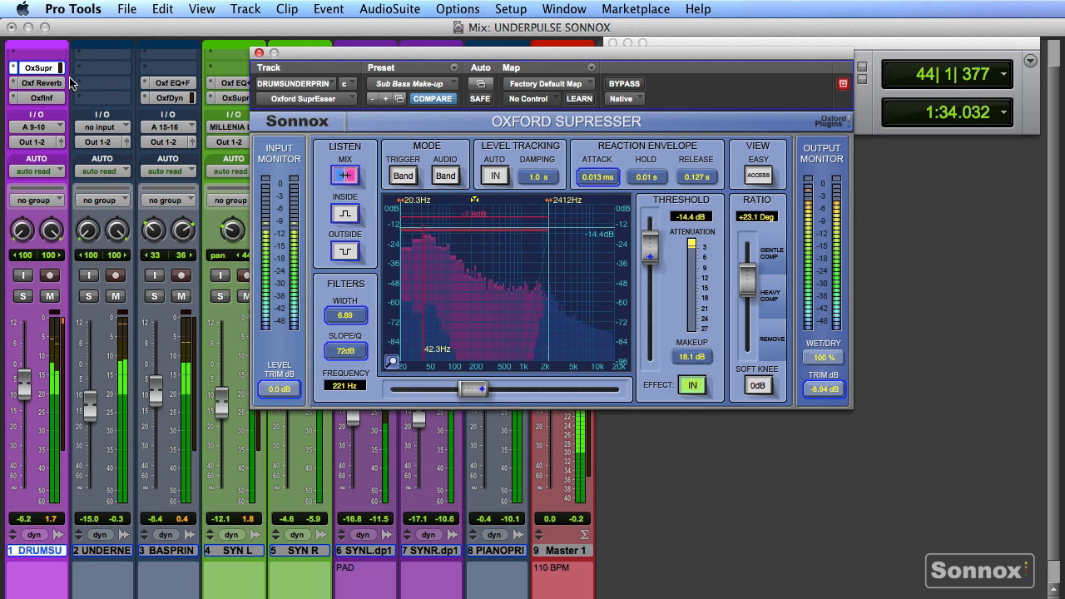
# - Review the drum track's Oxford Reverb and Oxford Inflator settings during playback
pyautogui.click(43, 84)
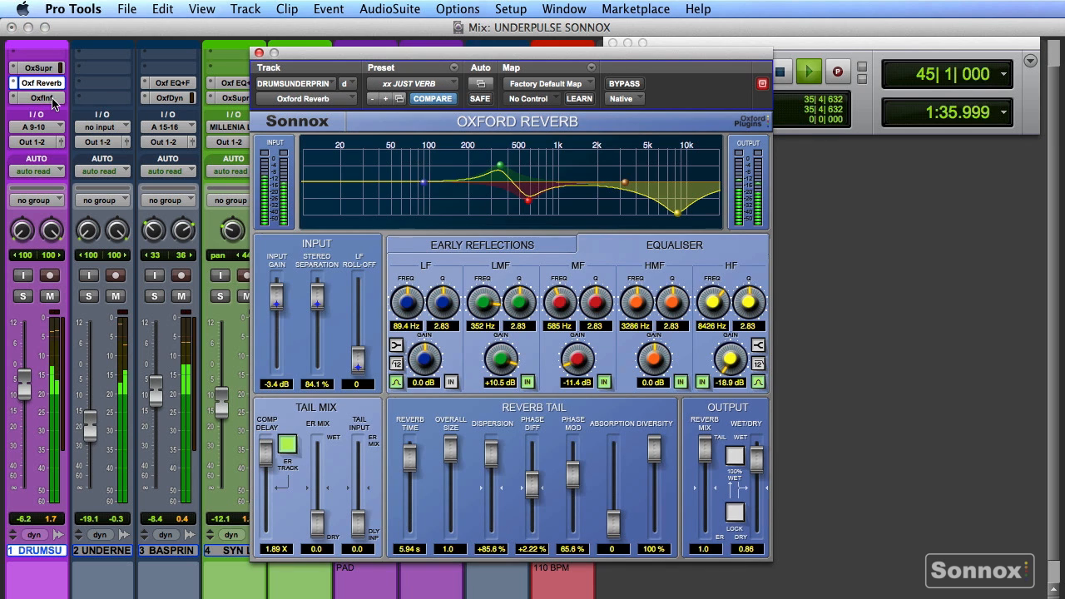
pyautogui.click(44, 98)
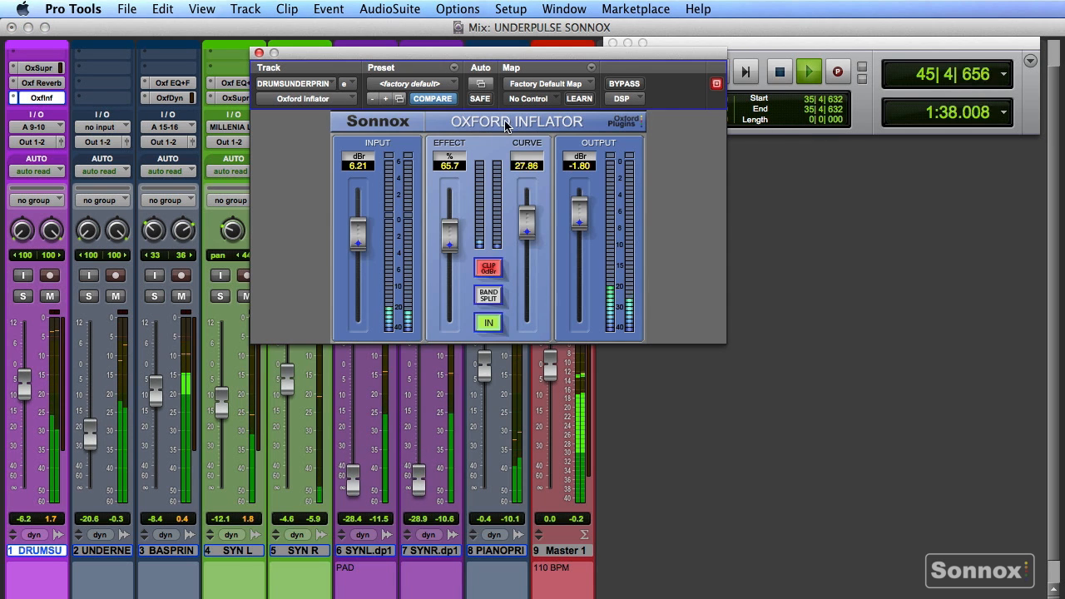